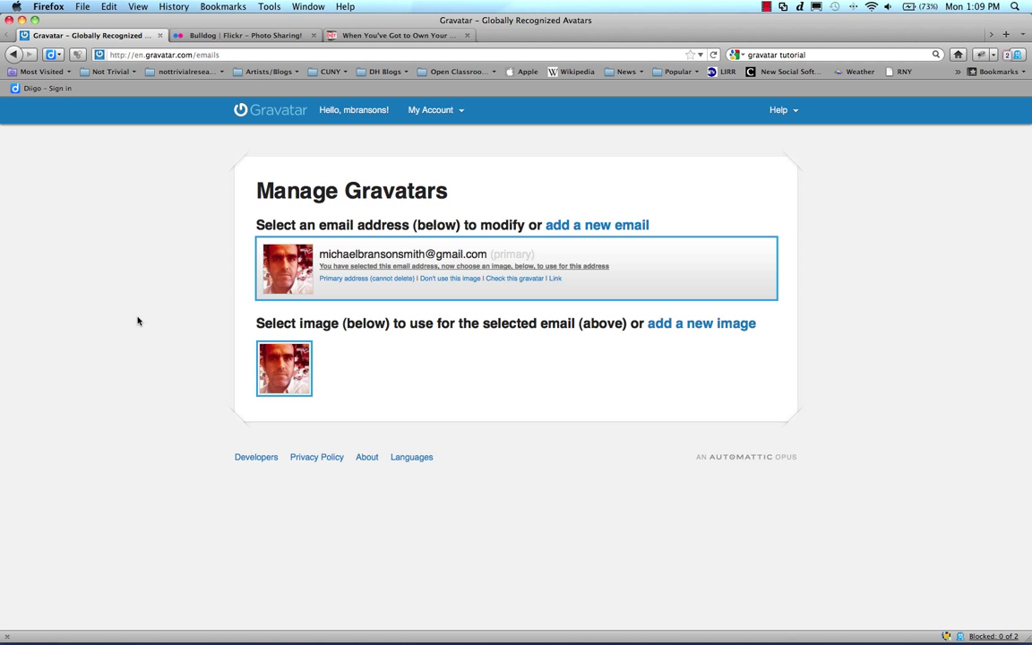
Step: Examine the commenters' avatar images beside the comments on the "When You've Got to Own Your Middle Name" blog post
click(360, 36)
scroll(744, 315, up, 10)
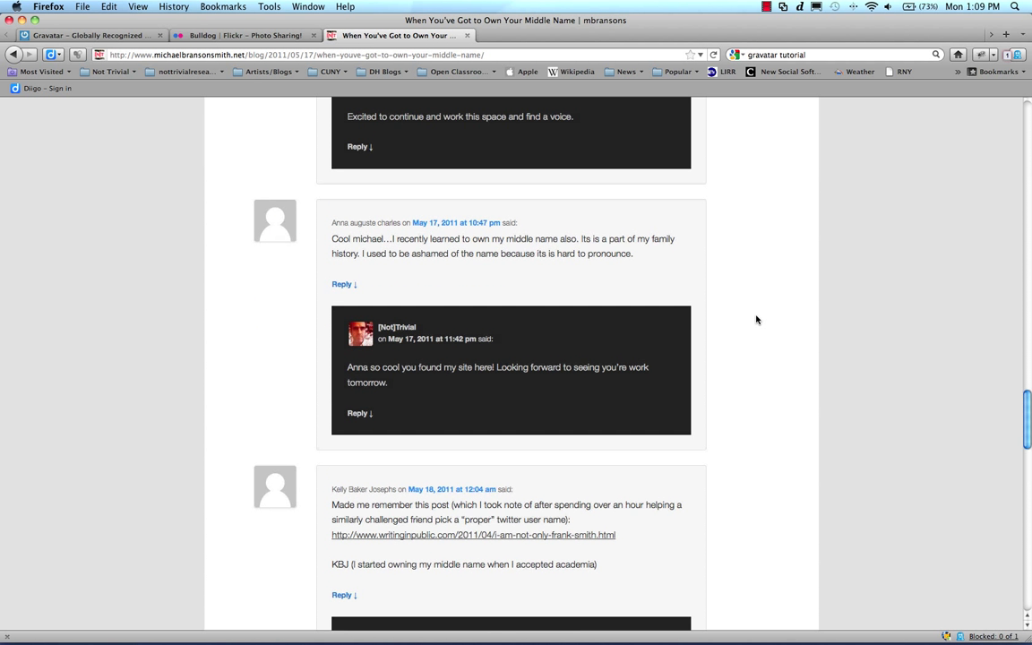
scroll(756, 320, down, 5)
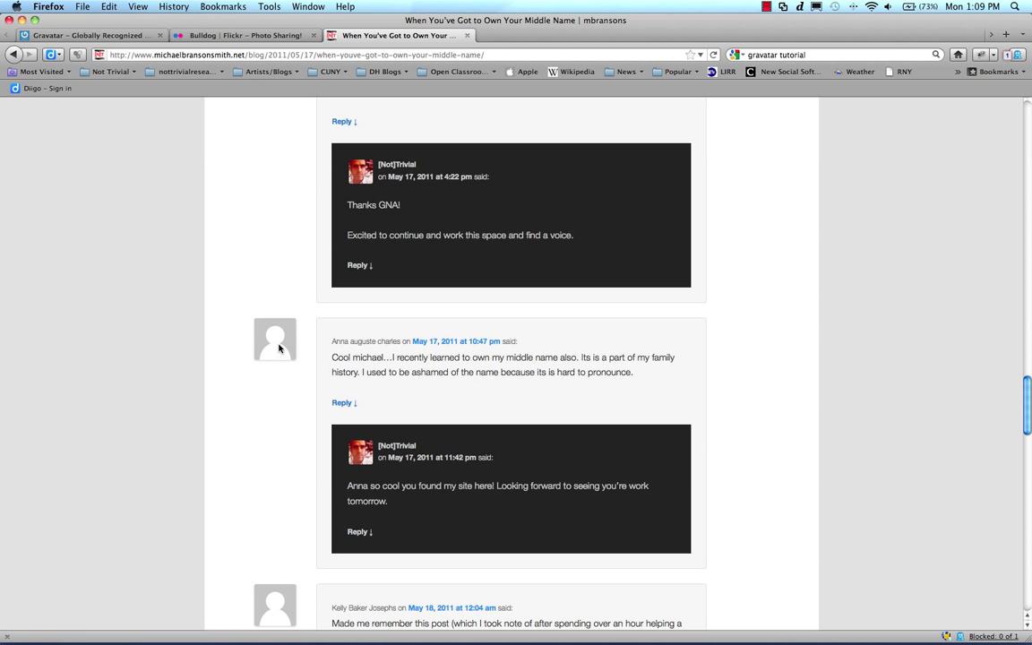
scroll(277, 376, up, 5)
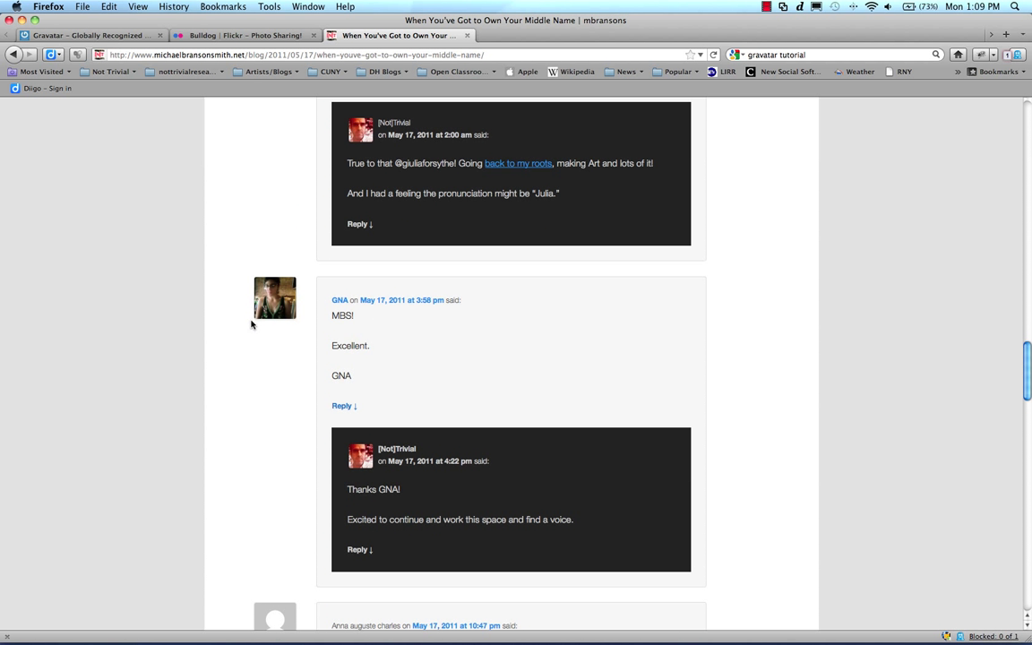
scroll(275, 306, up, 9)
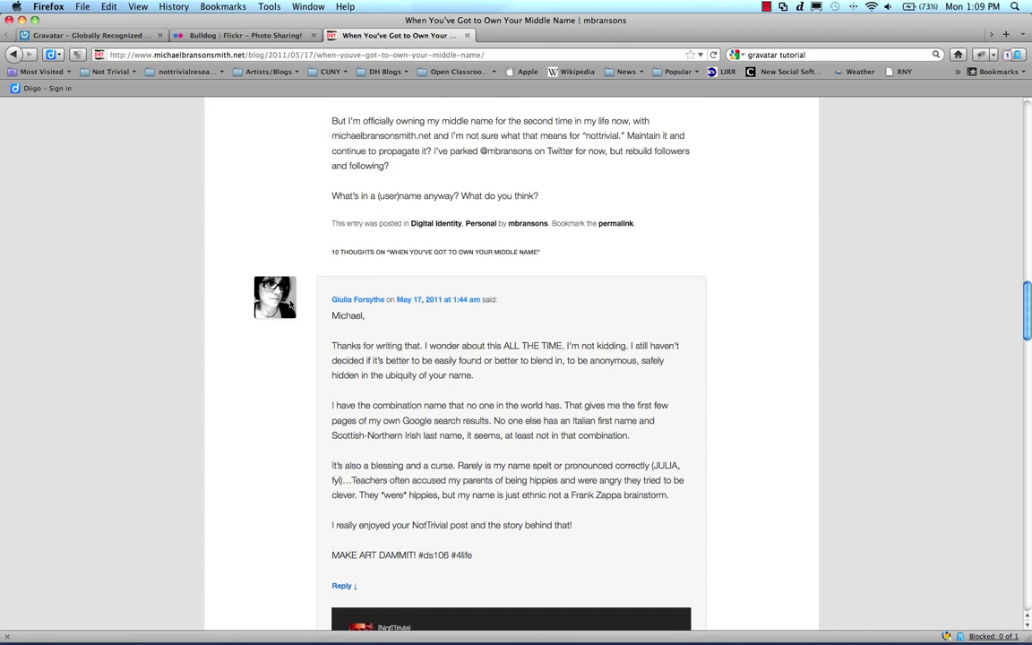
scroll(278, 305, up, 14)
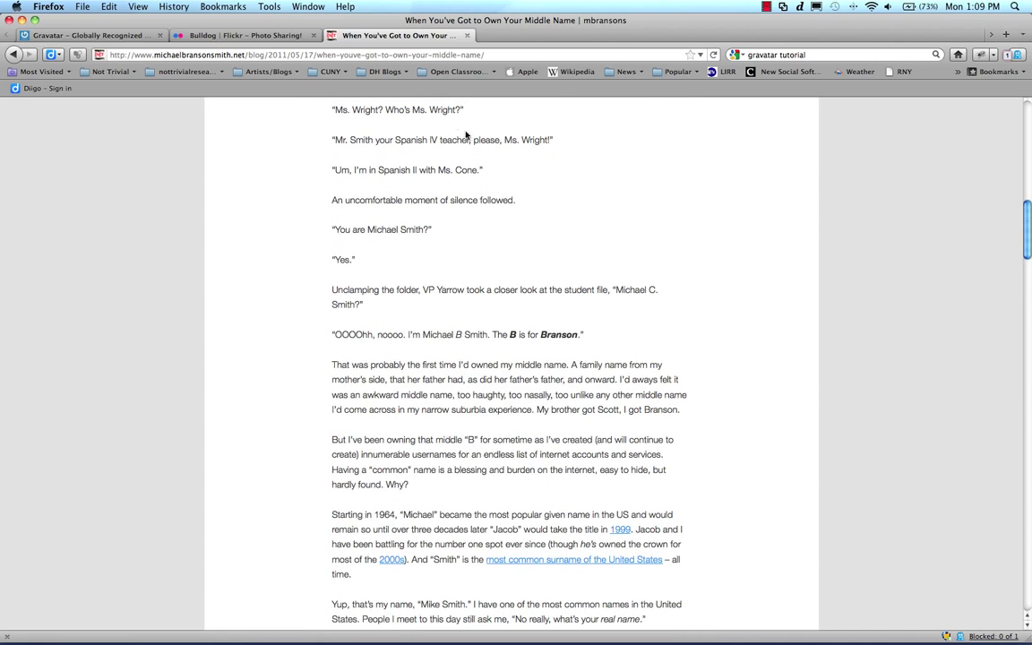
Step: Add a new Gravatar image from the computer's hard drive by uploading firetruck.JPG from the Desktop
click(124, 37)
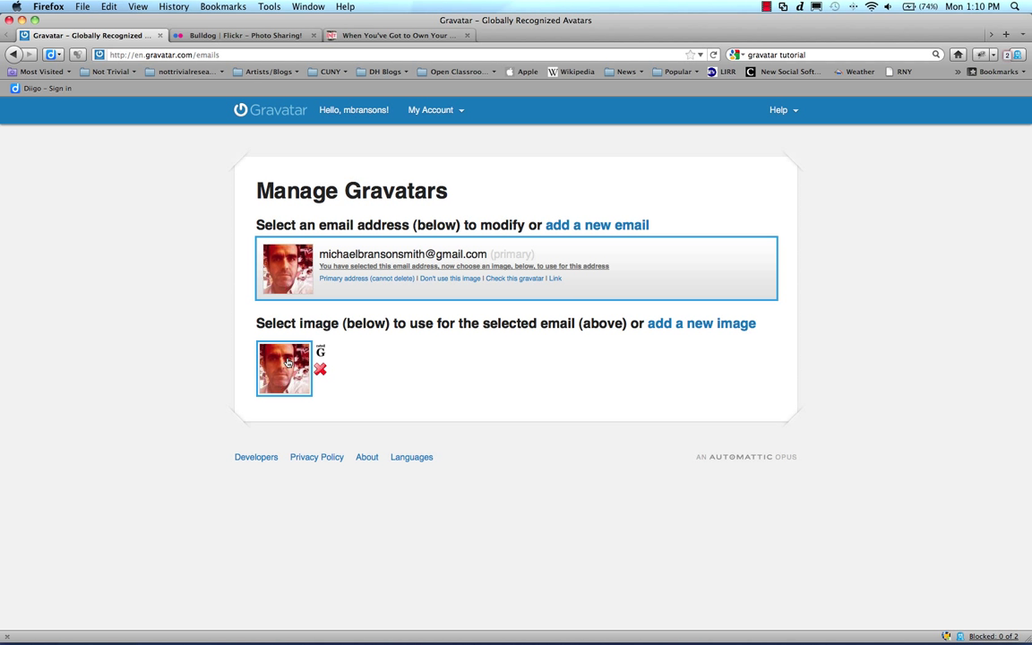
click(691, 331)
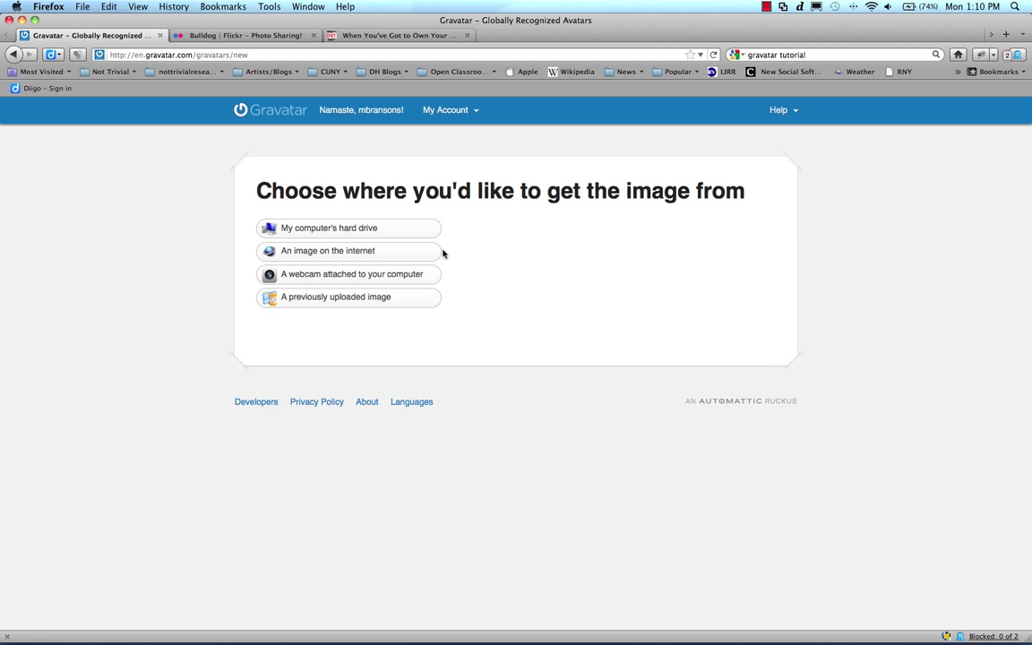
click(325, 228)
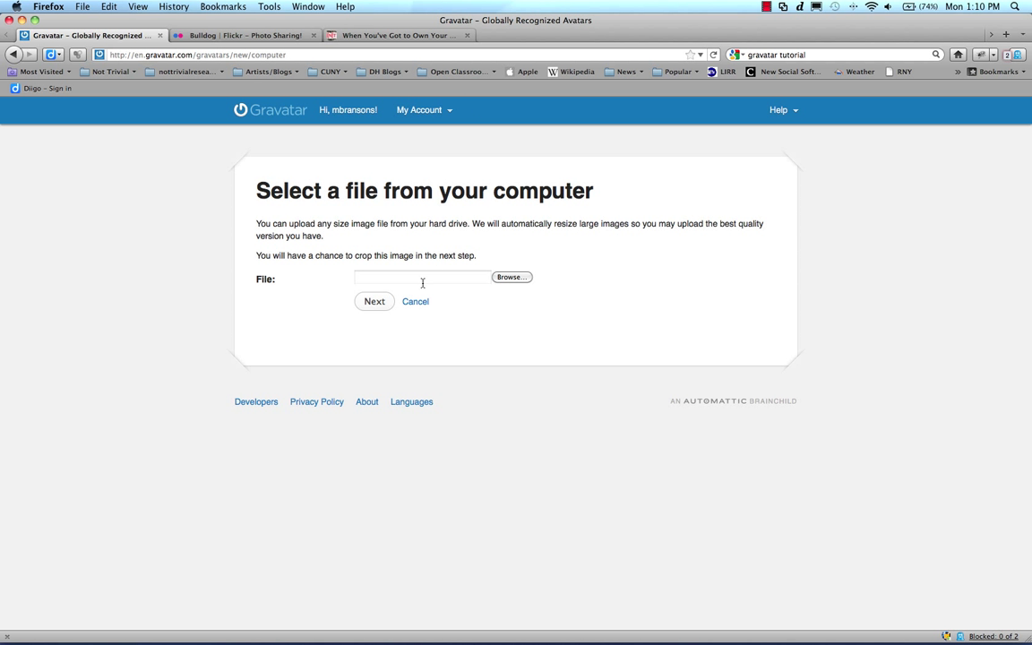
click(503, 278)
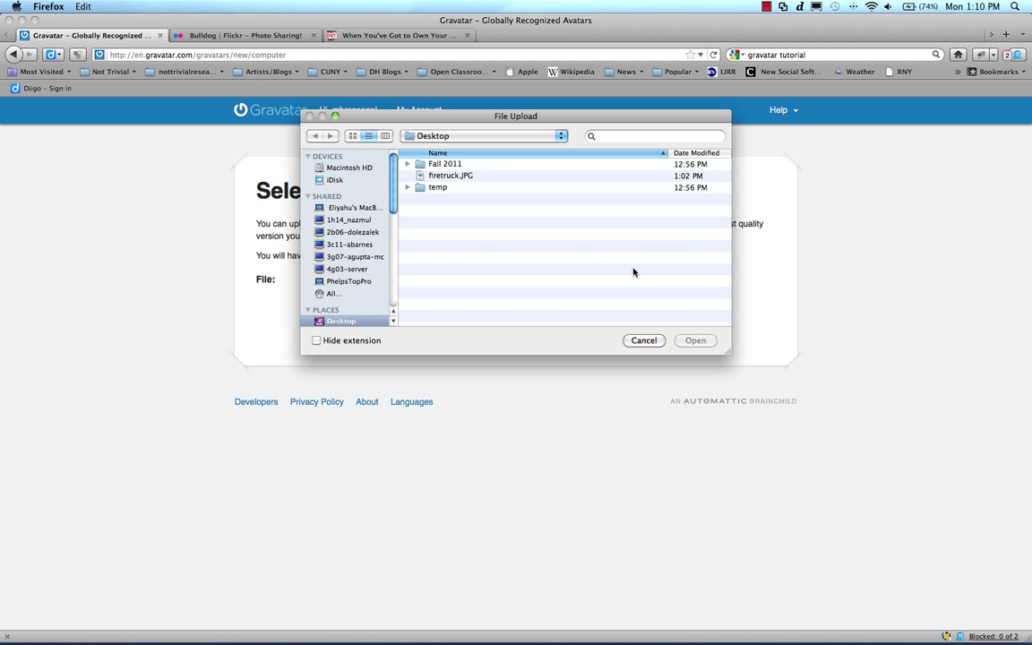
click(425, 177)
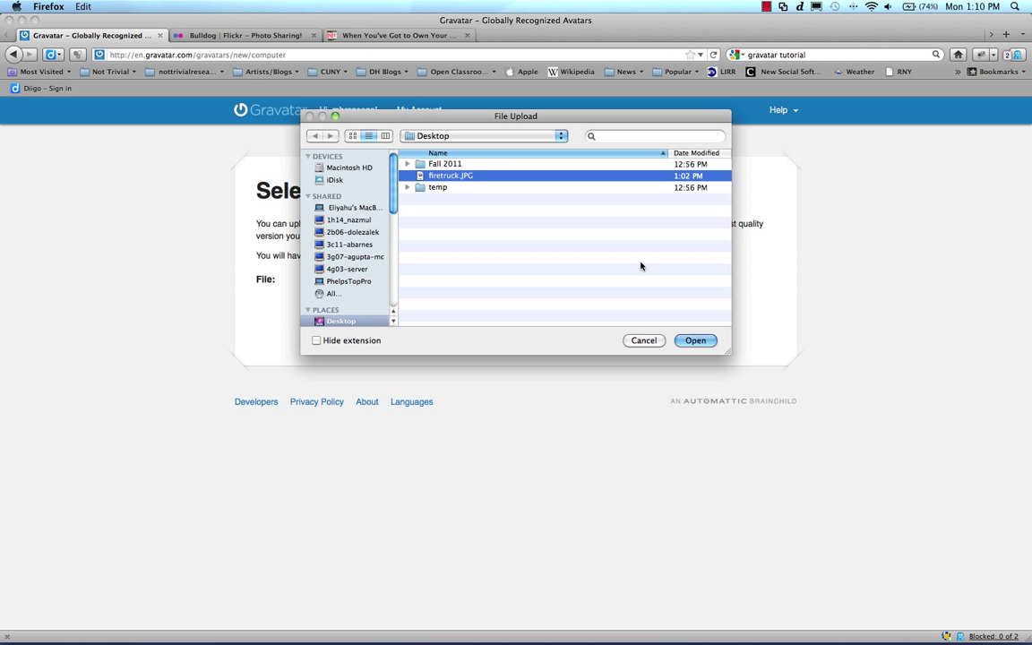
click(697, 345)
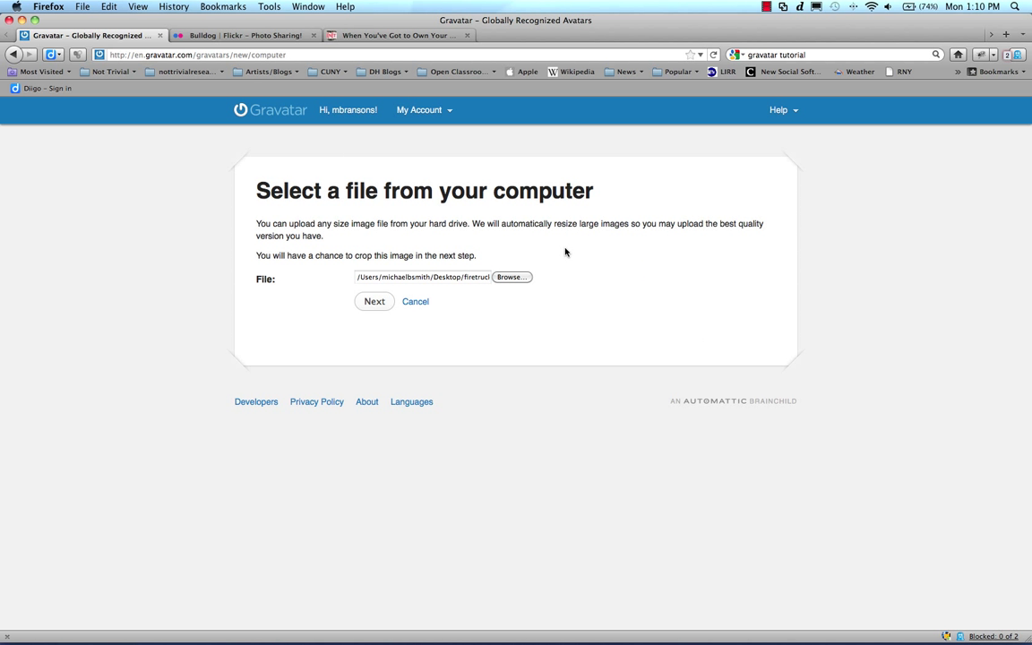
click(375, 302)
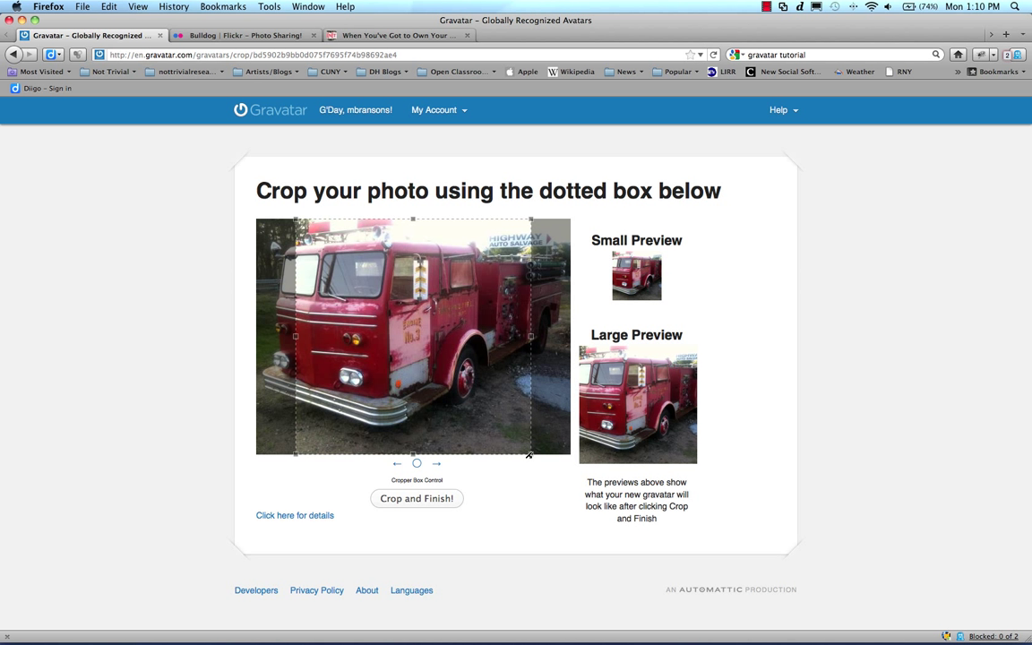
Step: Crop the fire truck photo to a smaller square around its front cab and rate the image PG
drag(531, 454, 478, 400)
drag(428, 365, 386, 363)
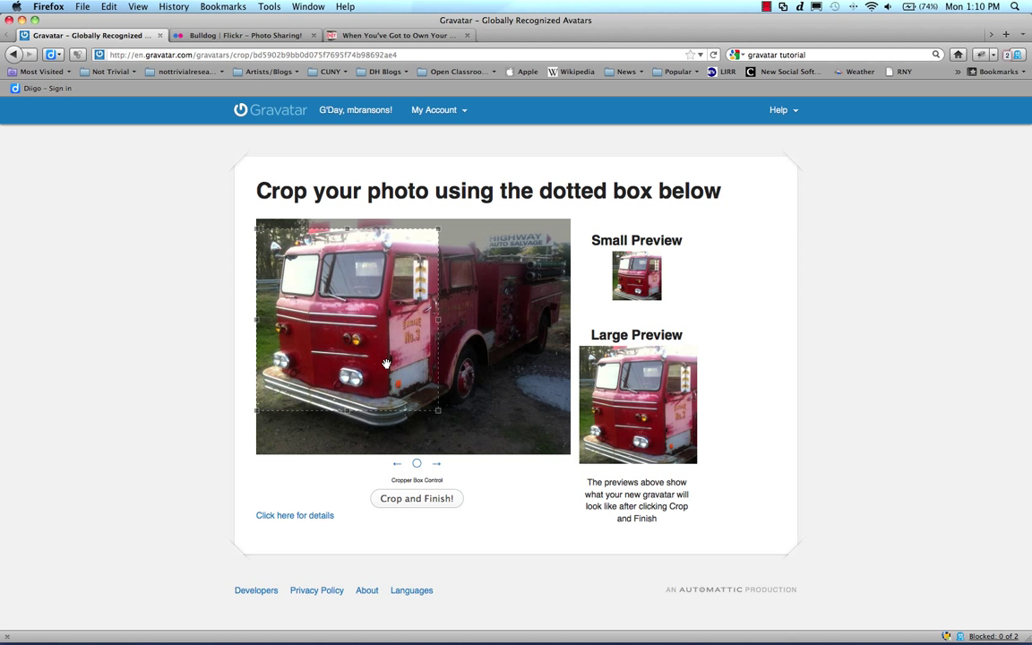
click(423, 500)
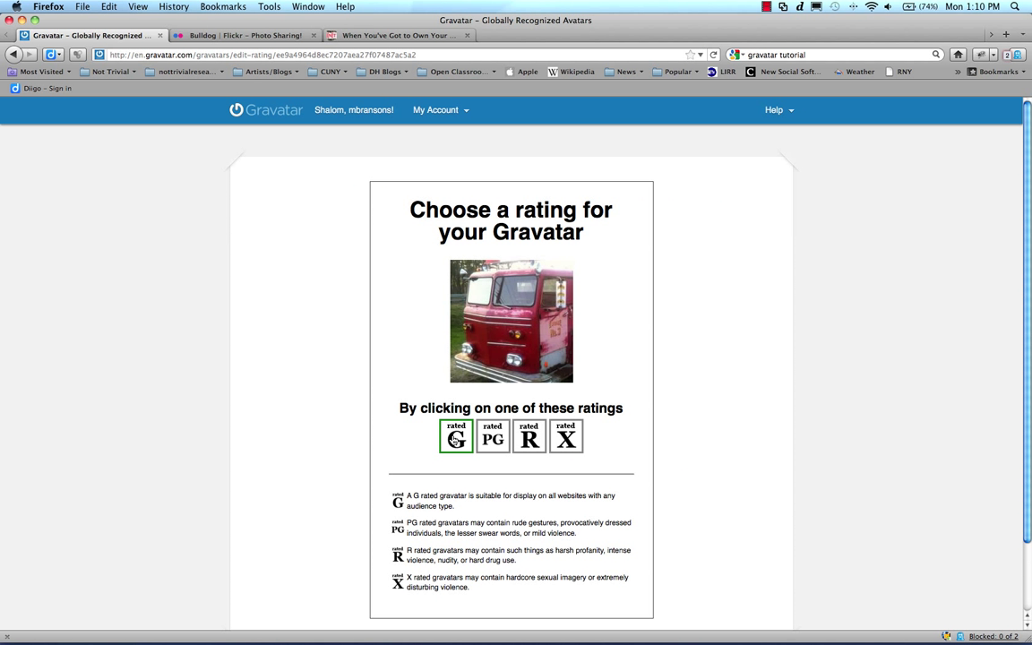
click(493, 437)
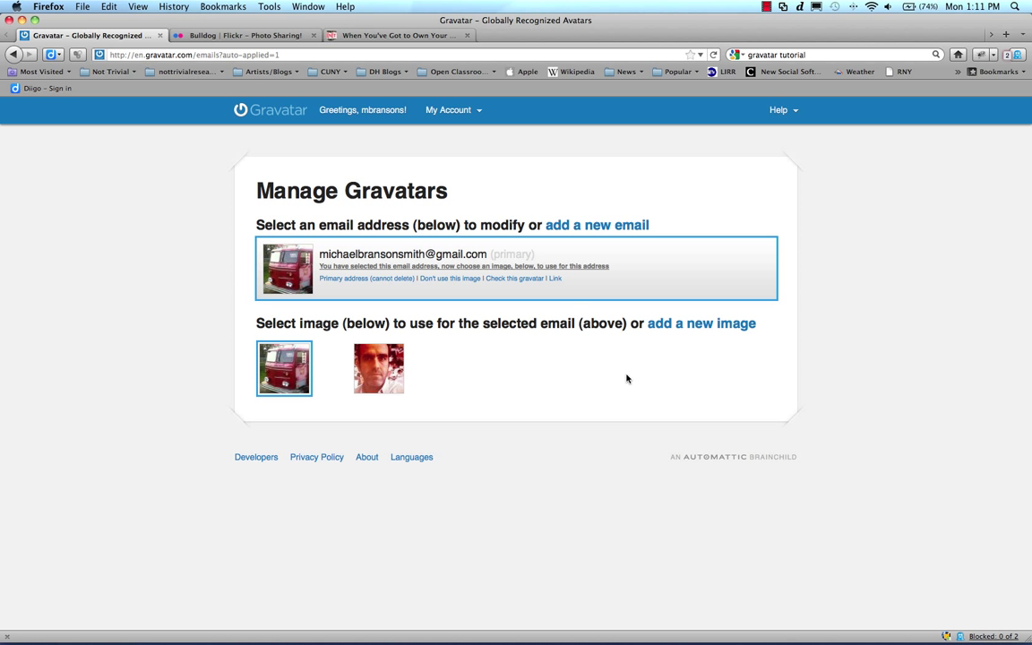
Step: Start adding another Gravatar image, and on Flickr run an advanced search limited to Creative Commons content to modify, adapt, or build upon
click(702, 323)
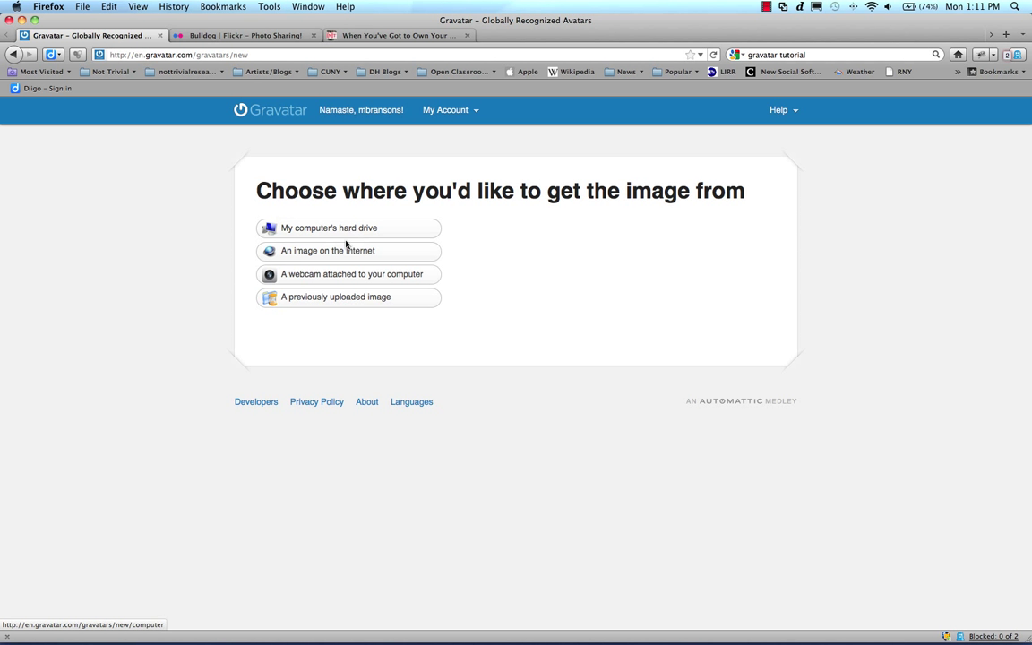
click(258, 36)
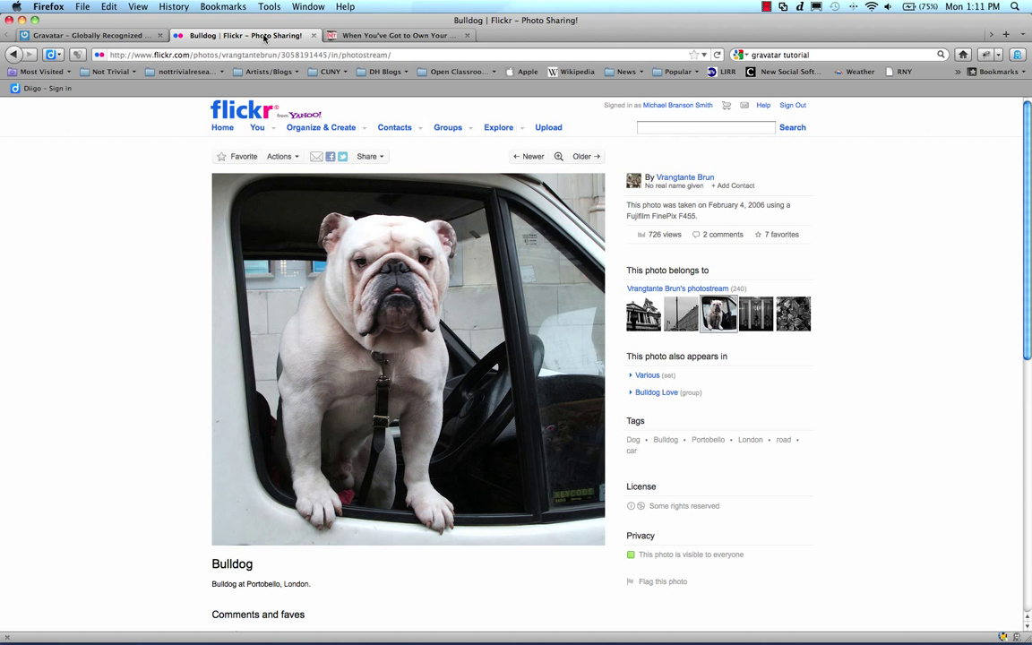
click(792, 128)
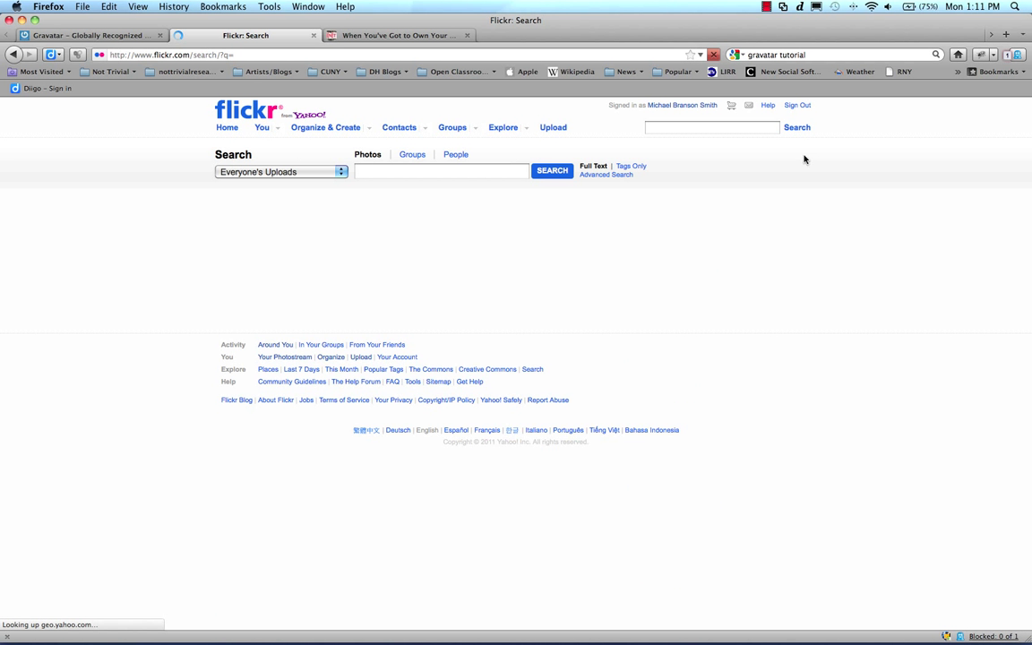
click(609, 176)
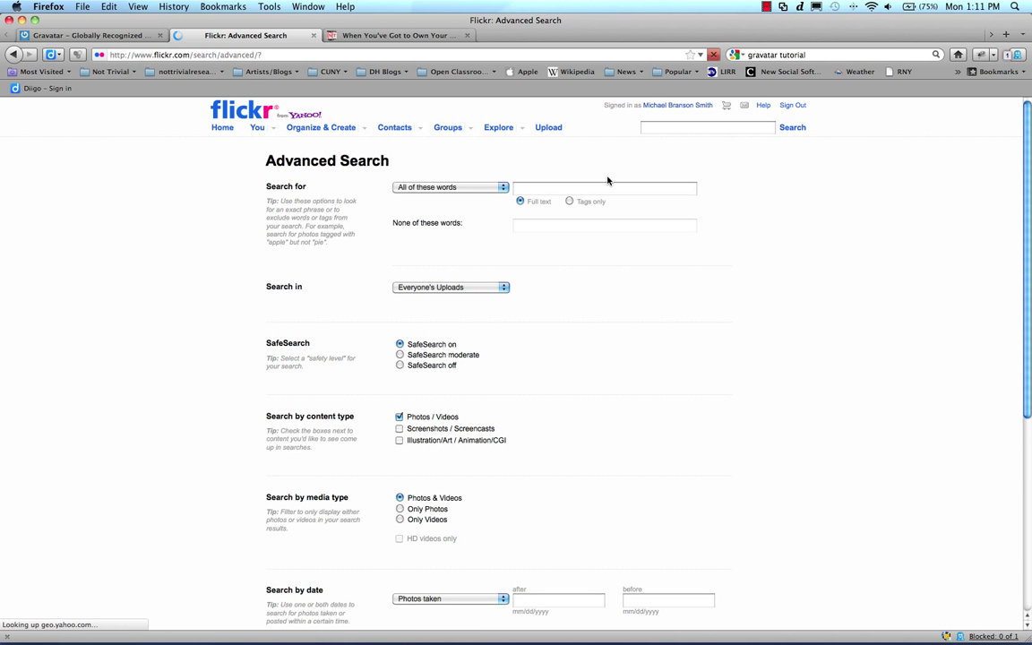
scroll(601, 269, down, 5)
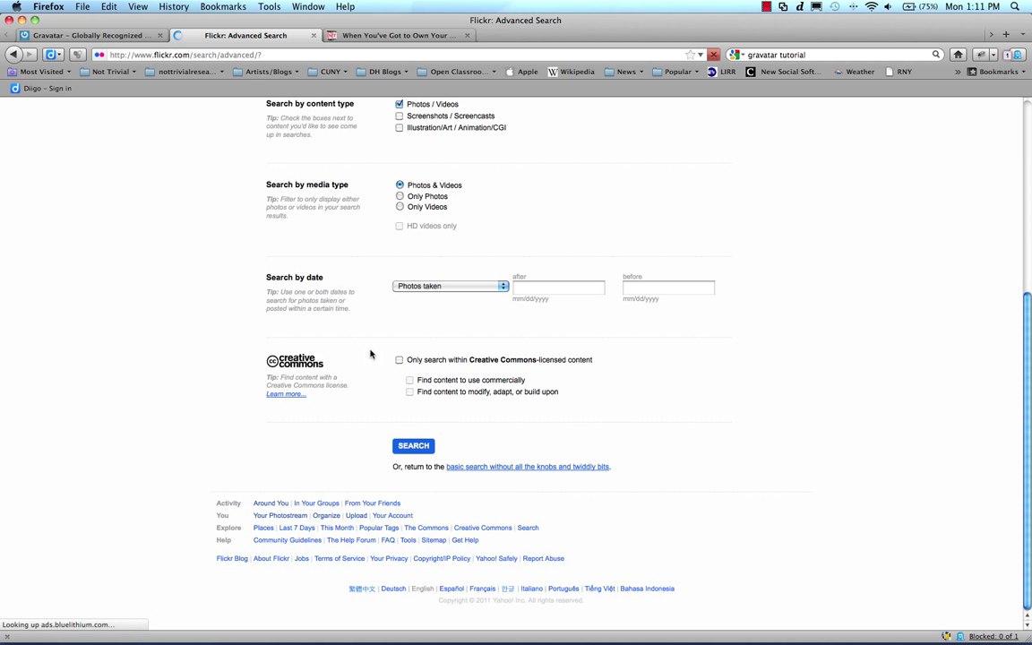
click(399, 360)
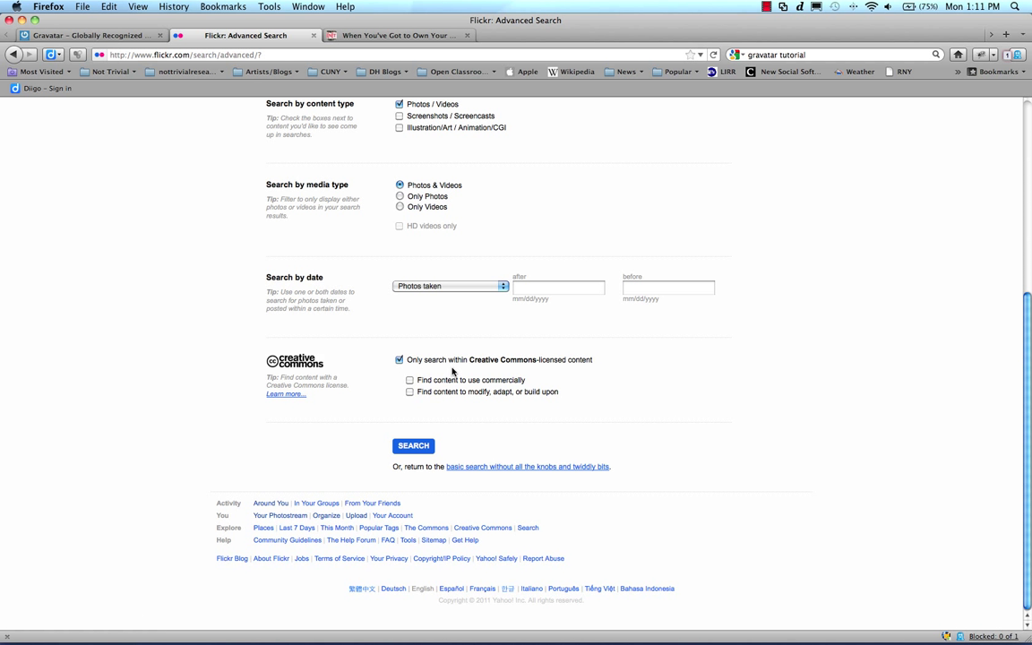
click(411, 392)
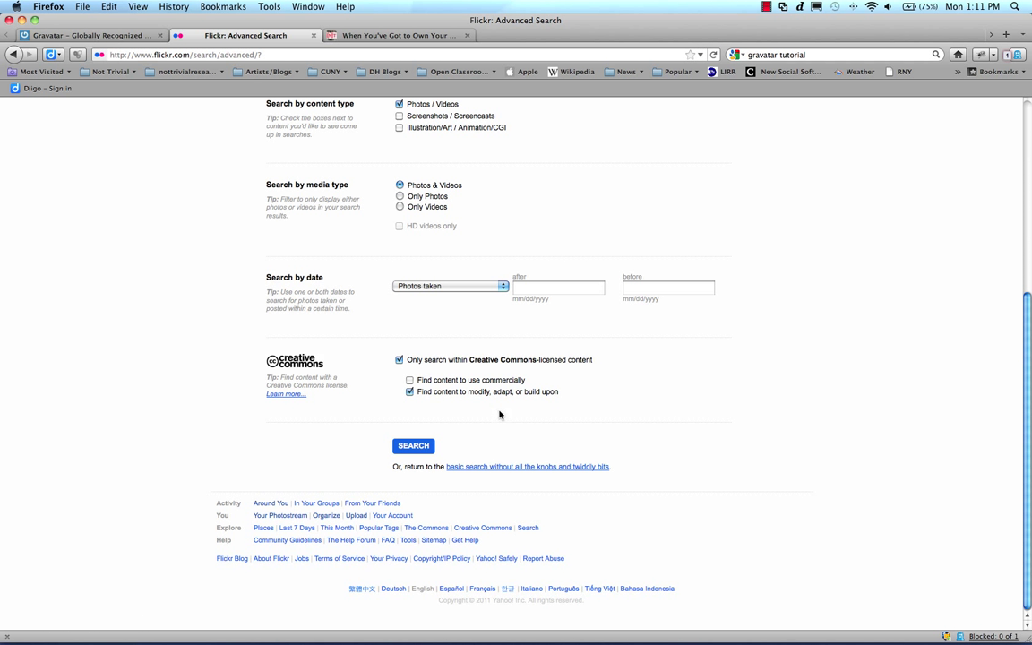
click(414, 448)
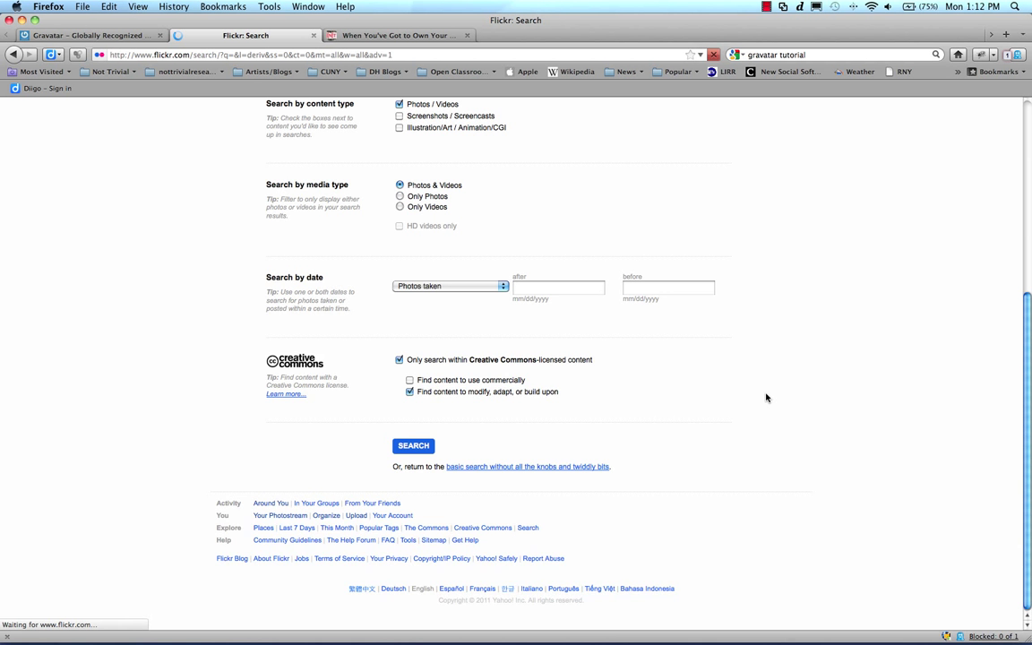
Step: Search the licensed Flickr photos for "bulldog" and open the photo of the white bulldog leaning out of a car window
click(384, 173)
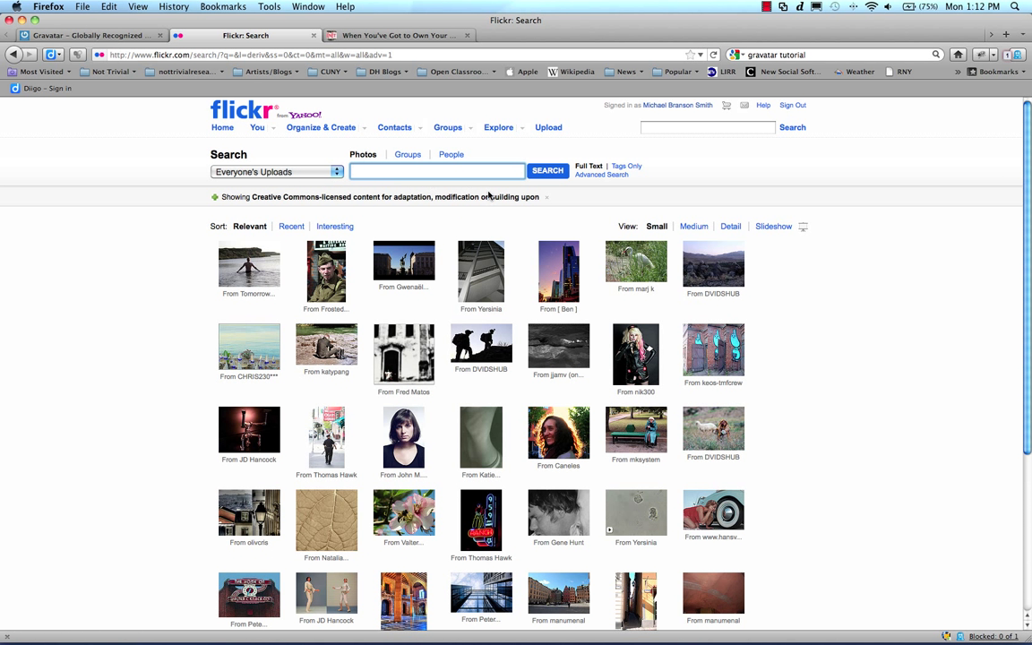
text(bulldog)
key(Return)
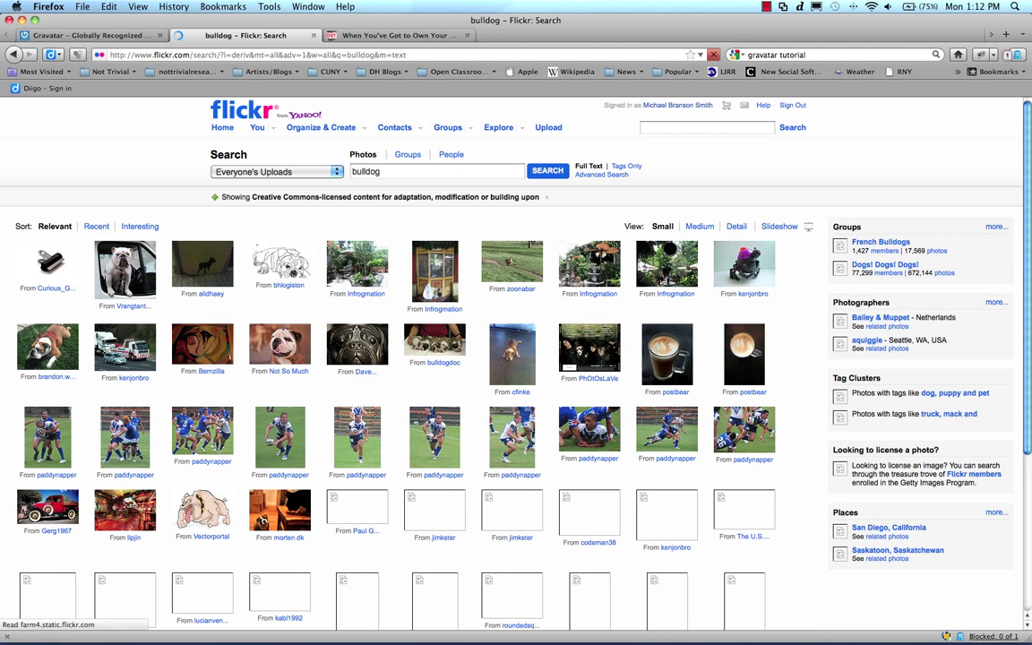
click(127, 247)
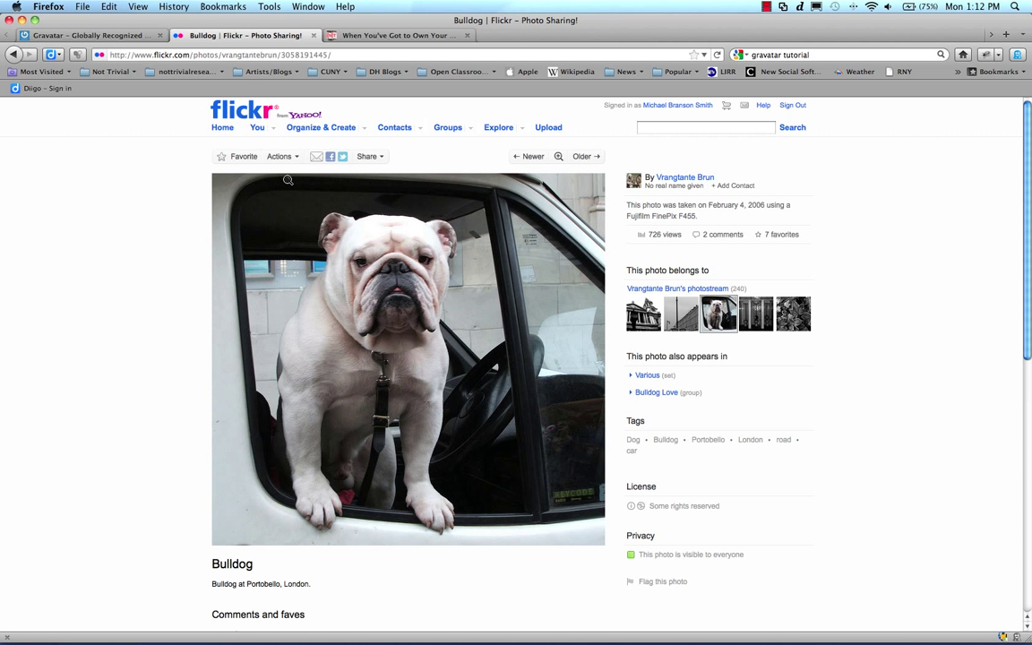
Step: Copy the bulldog photo's share link
click(381, 158)
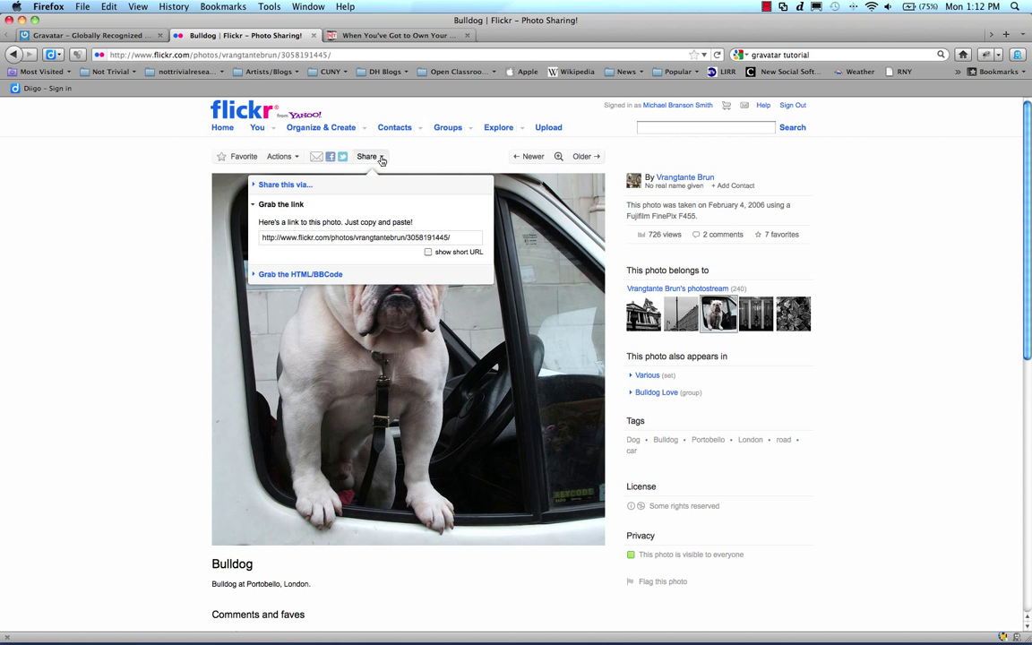
click(291, 236)
key(super+c)
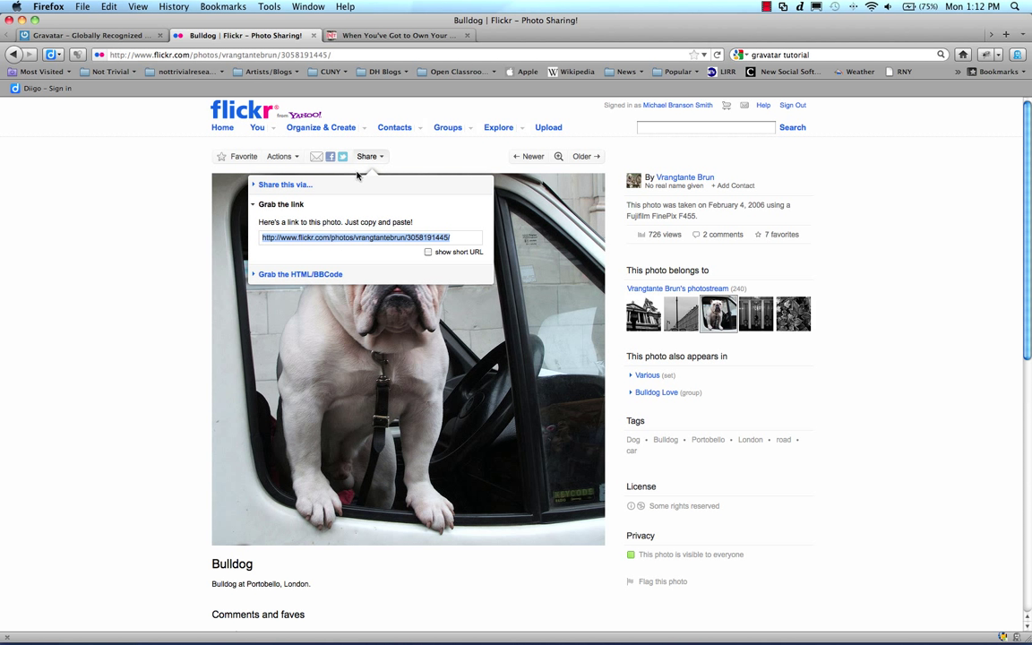
Step: In Gravatar, use an image on the internet as the source, submit the copied Flickr link, and choose the fetched bulldog image
click(94, 35)
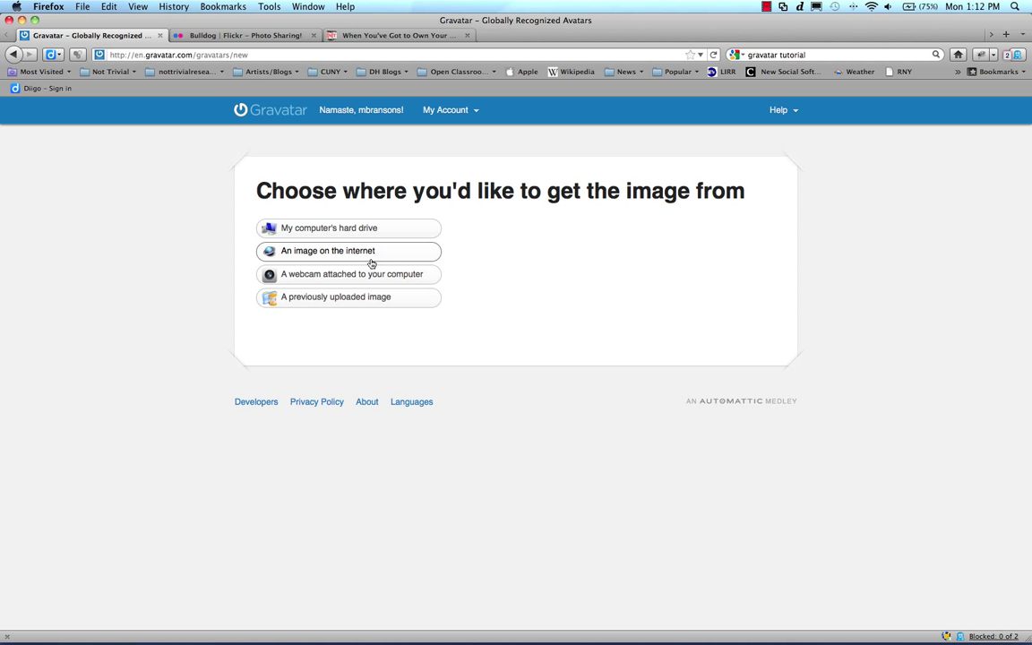
click(335, 254)
click(413, 278)
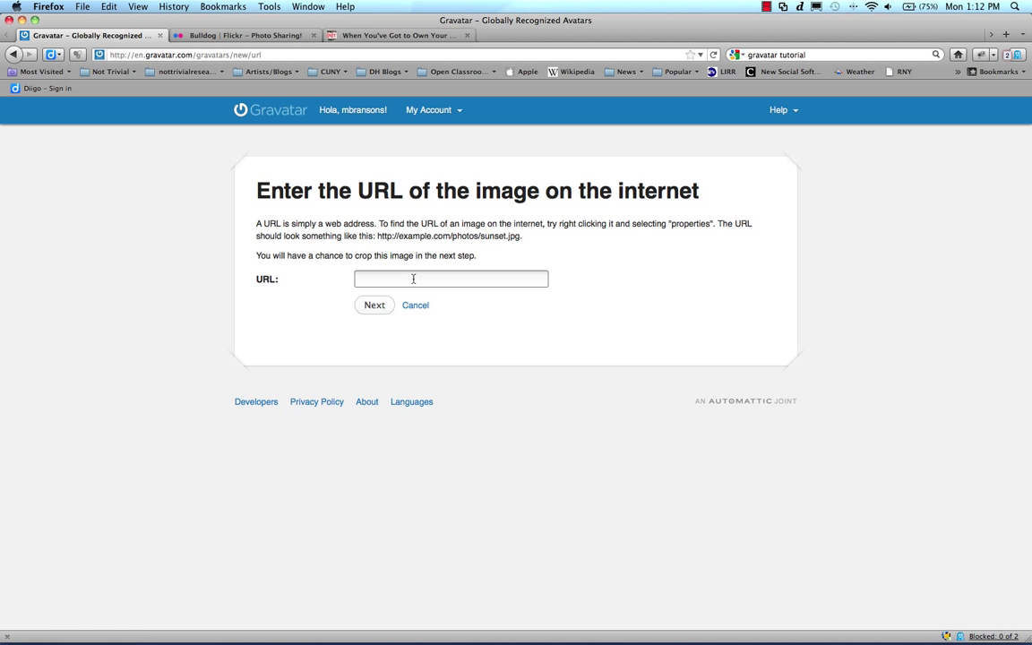
key(super+v)
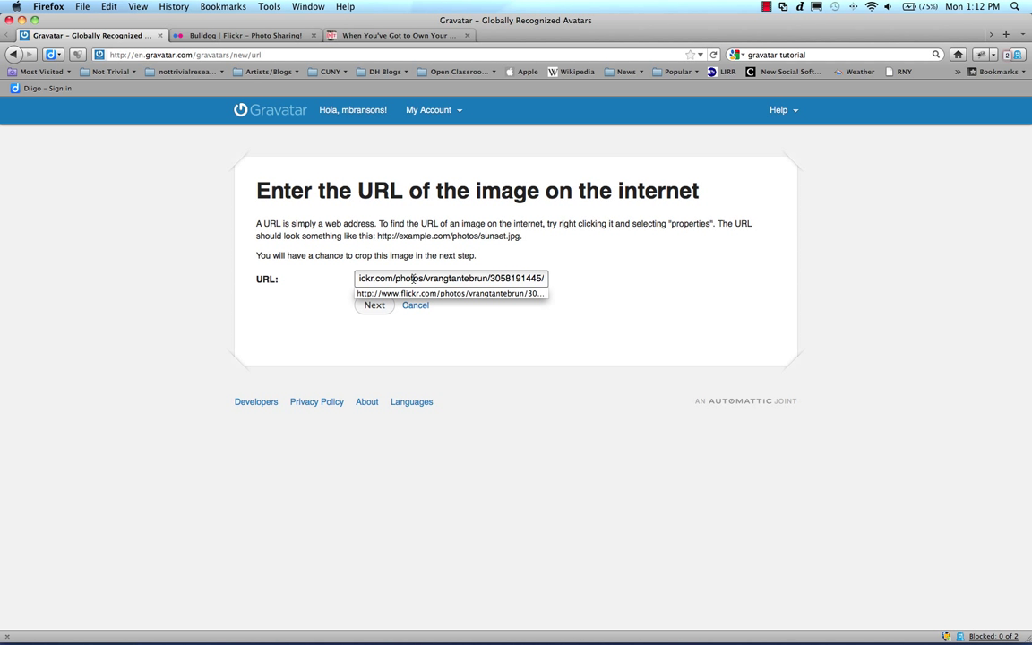
click(380, 306)
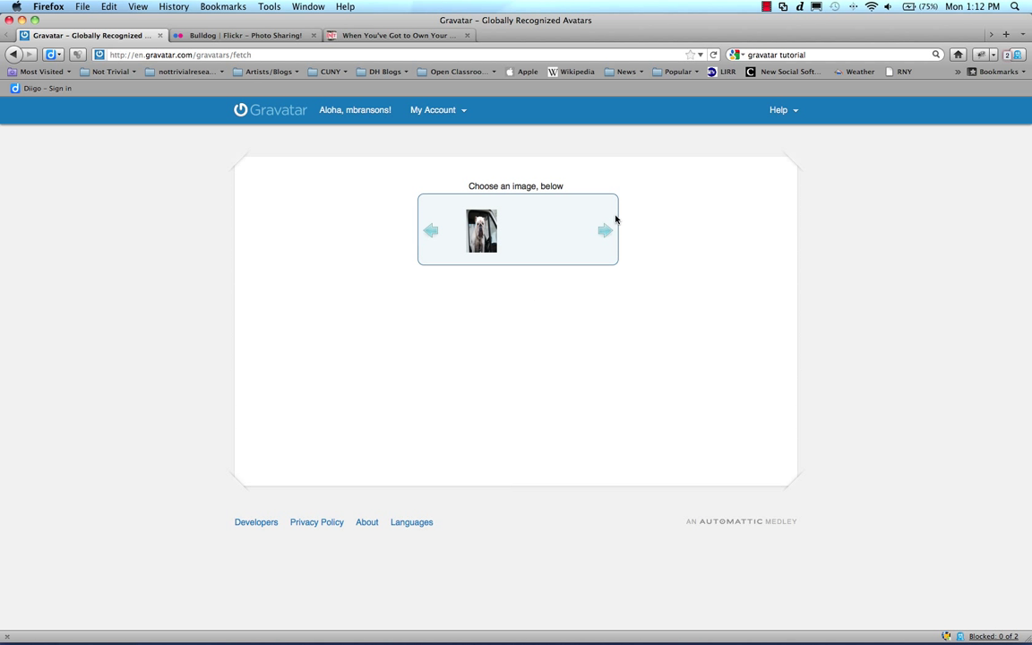
click(482, 224)
click(535, 343)
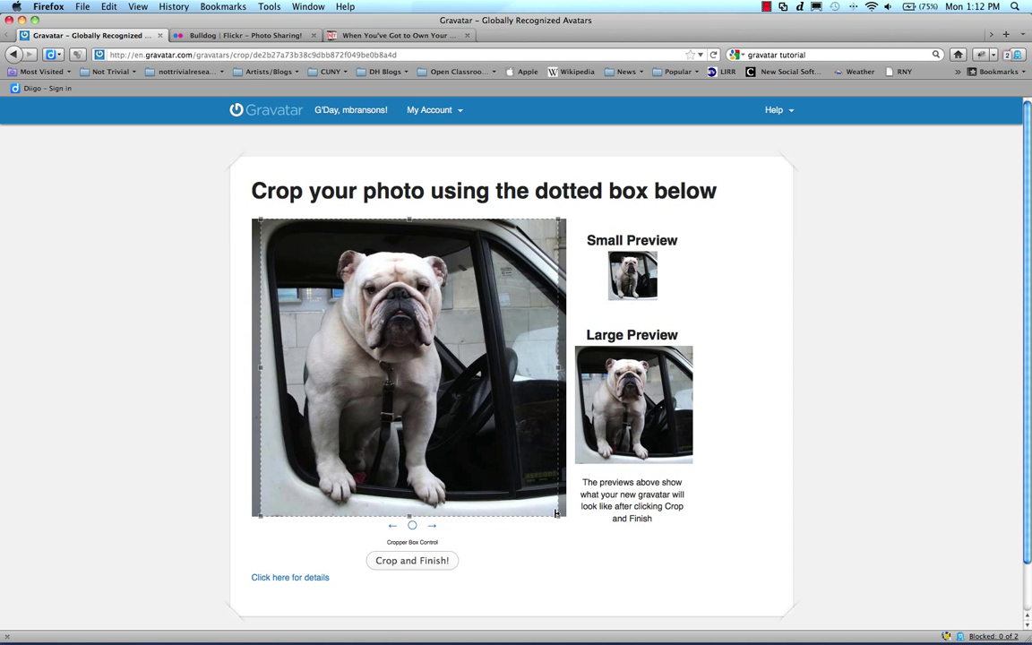
Step: Crop the photo to a square around the bulldog's head and chest and rate the image G
drag(558, 519, 404, 362)
drag(337, 318, 409, 352)
click(422, 561)
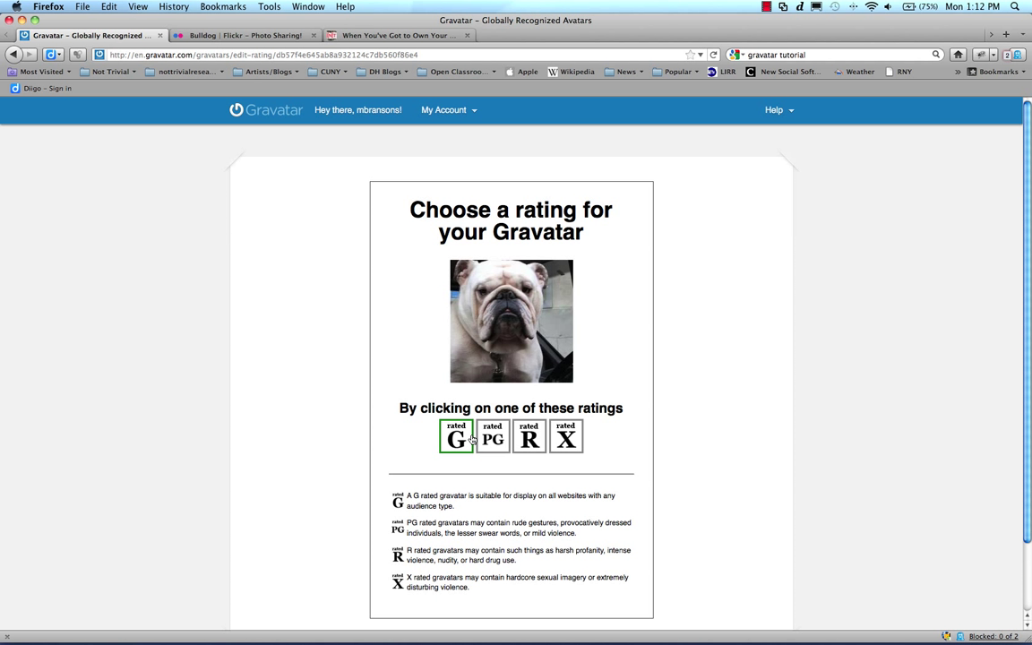
click(469, 439)
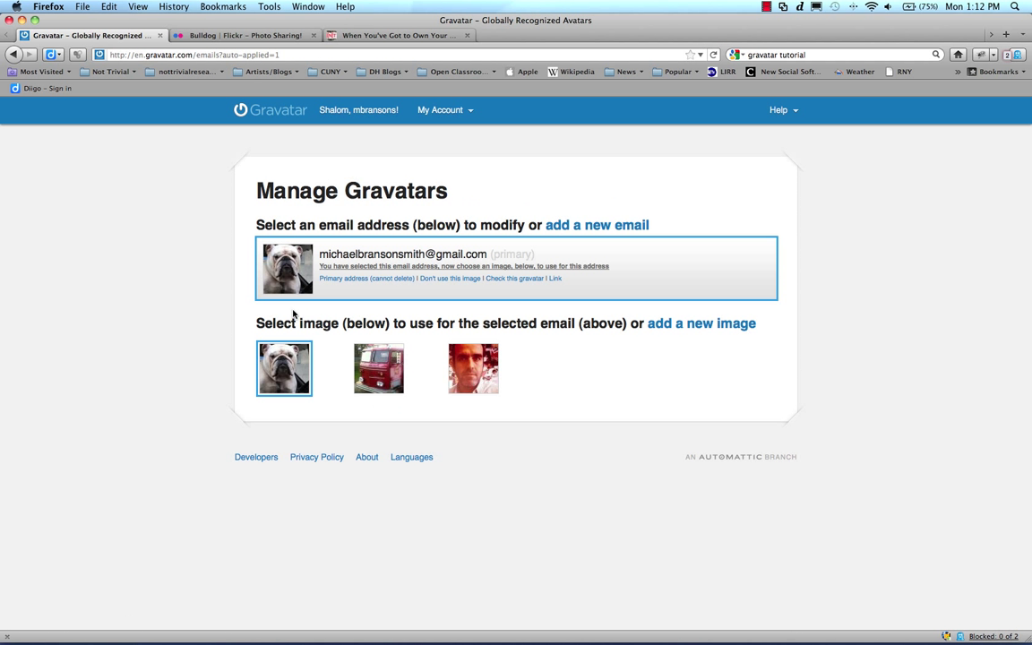
Step: Apply the red van image to the primary email address, and replace it with the portrait photo of the man
click(367, 368)
click(502, 377)
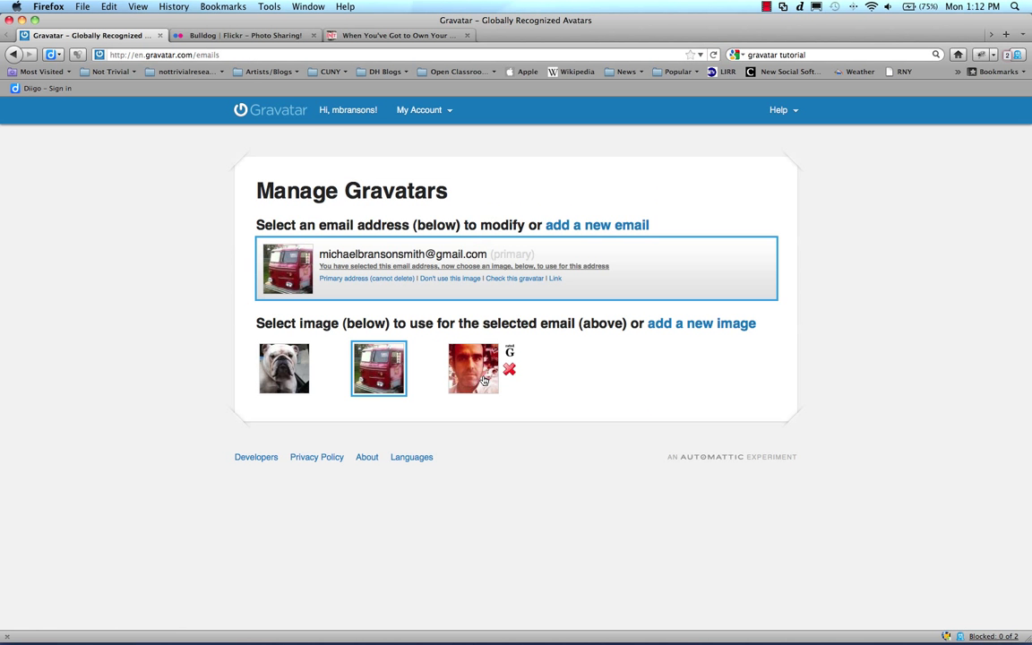
click(482, 376)
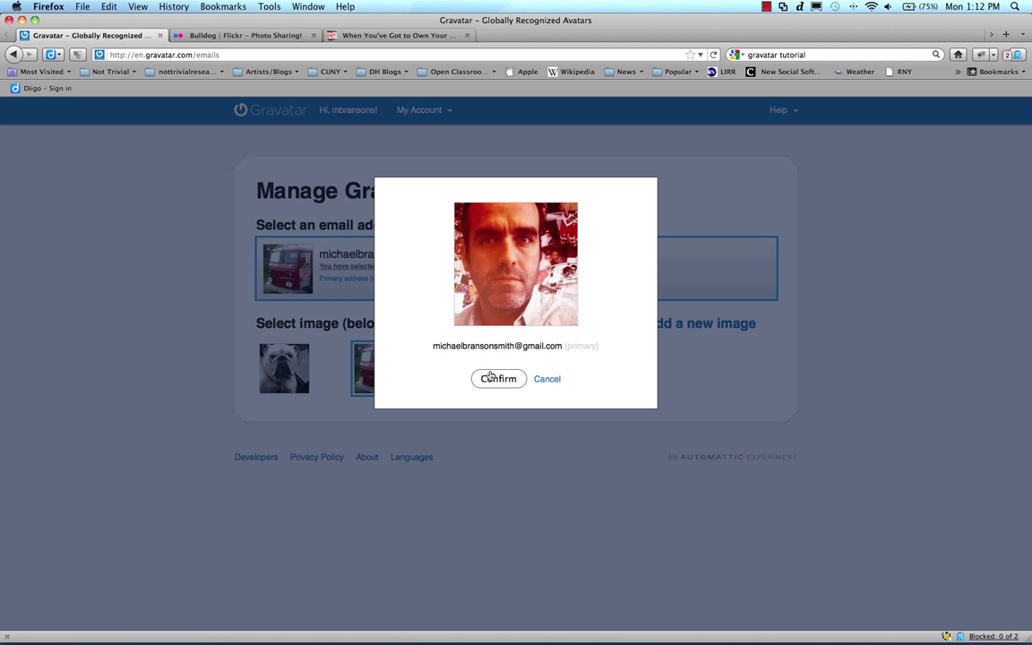
click(503, 379)
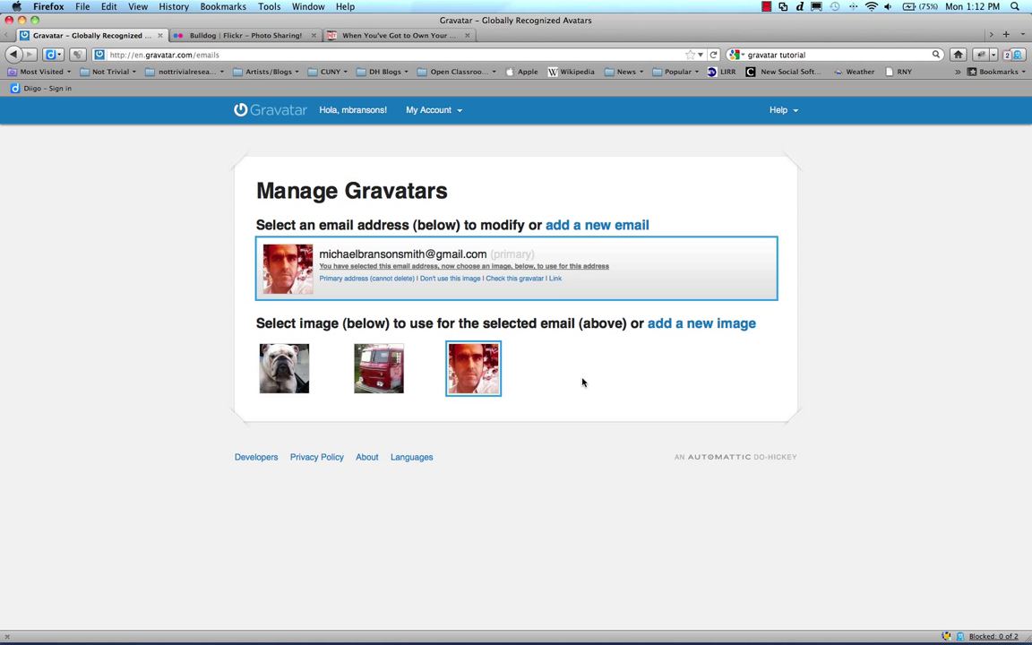
Step: Open the Verified Services section of the public profile editor and examine which services can be added
click(458, 110)
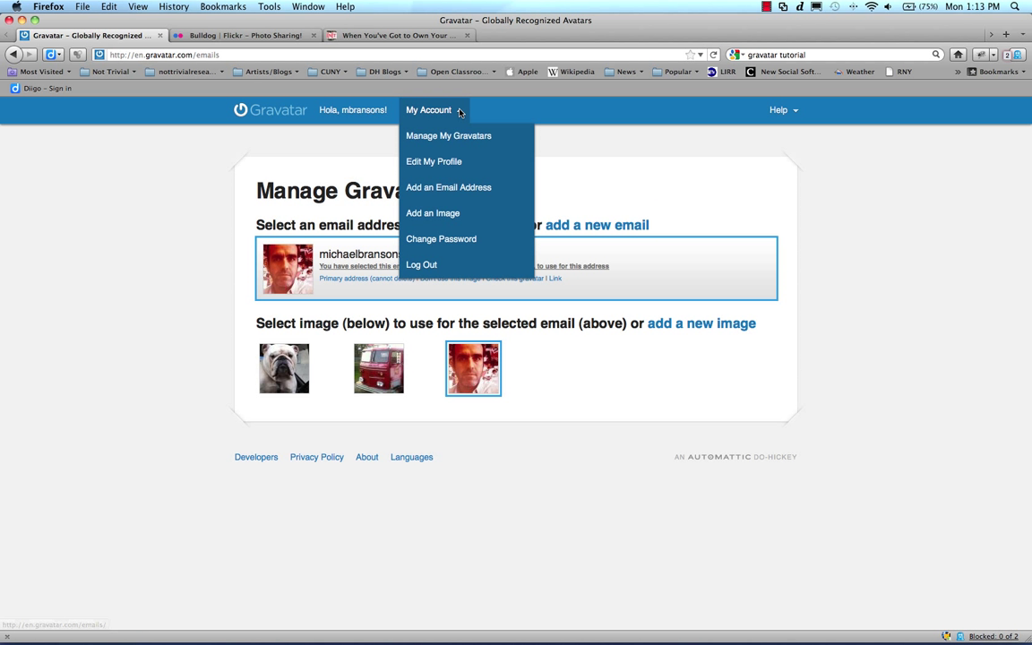
click(450, 163)
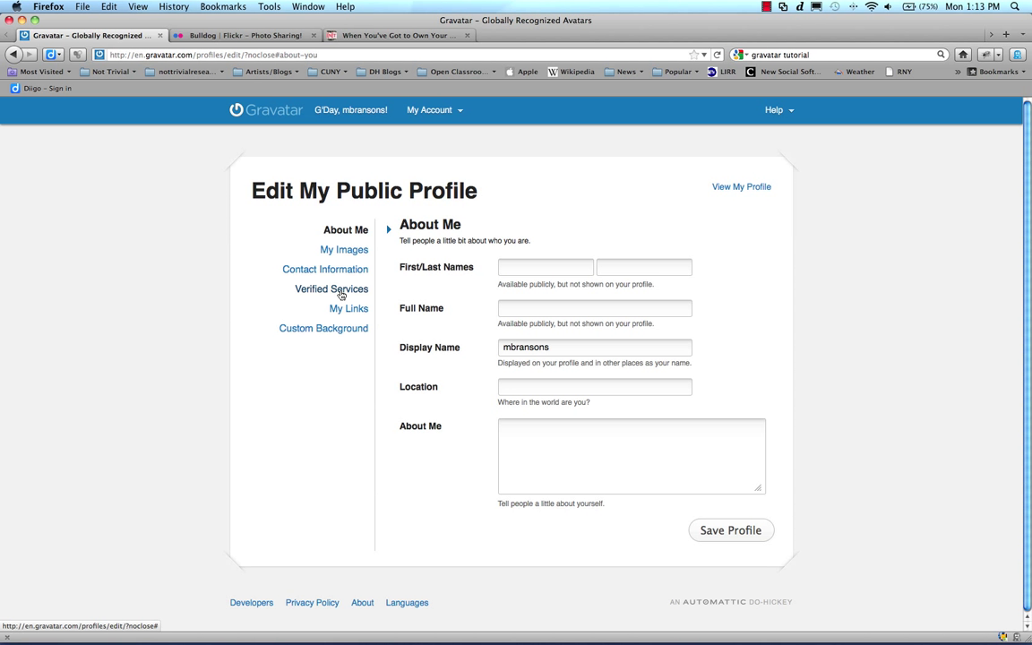
click(339, 290)
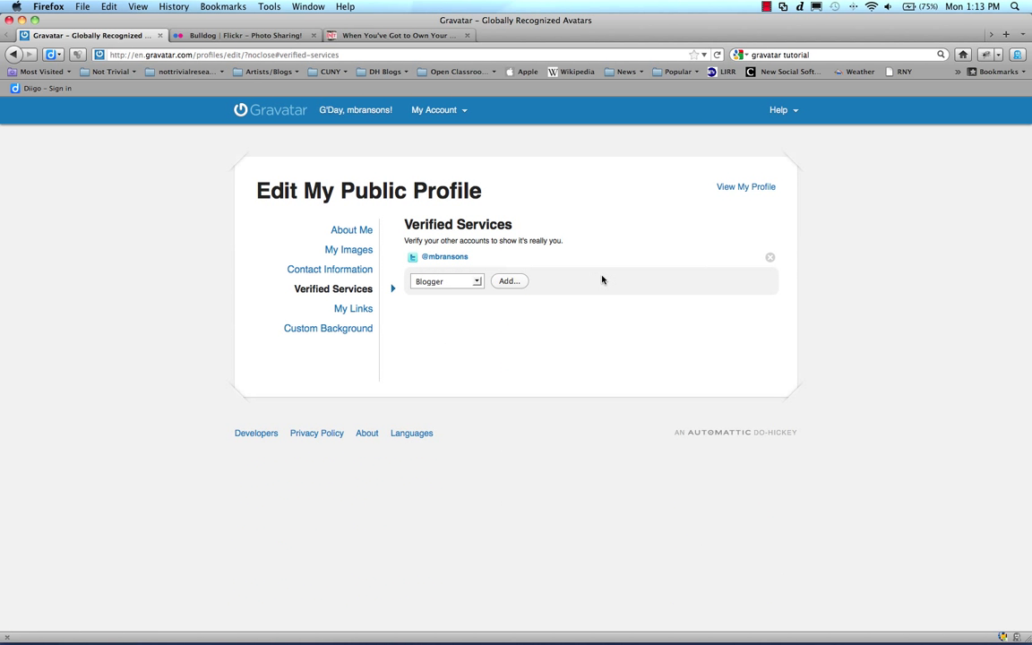
click(476, 283)
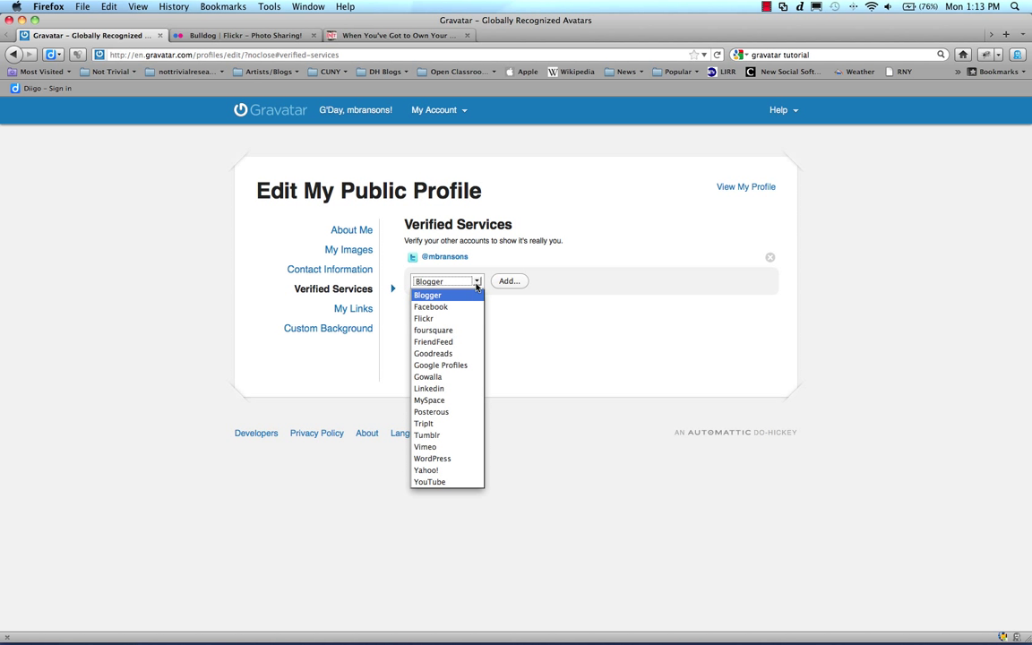
click(504, 425)
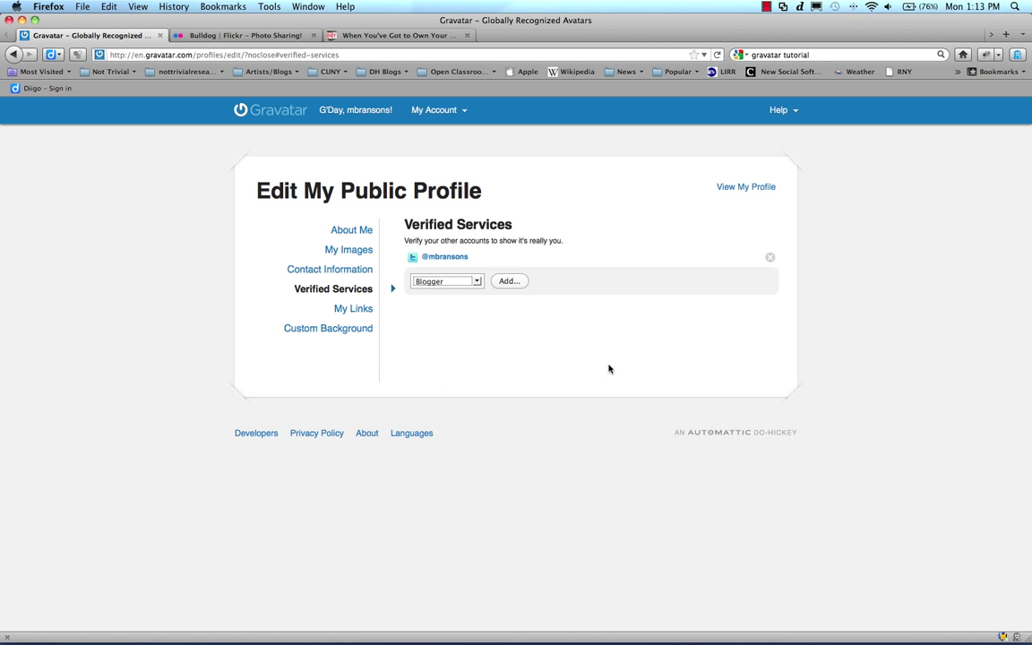